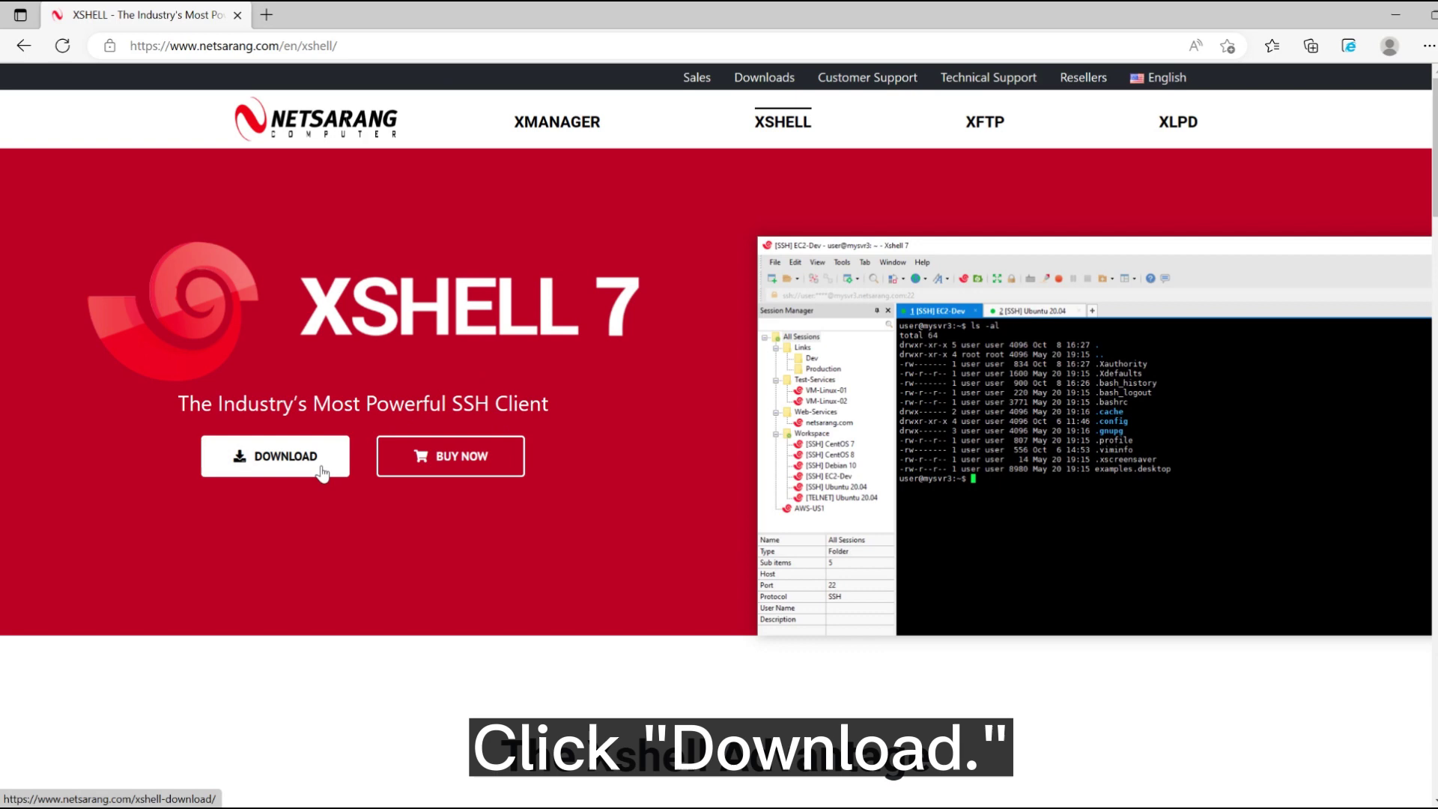
Go to the Xshell download page and view the free Home and School license option.
click(276, 455)
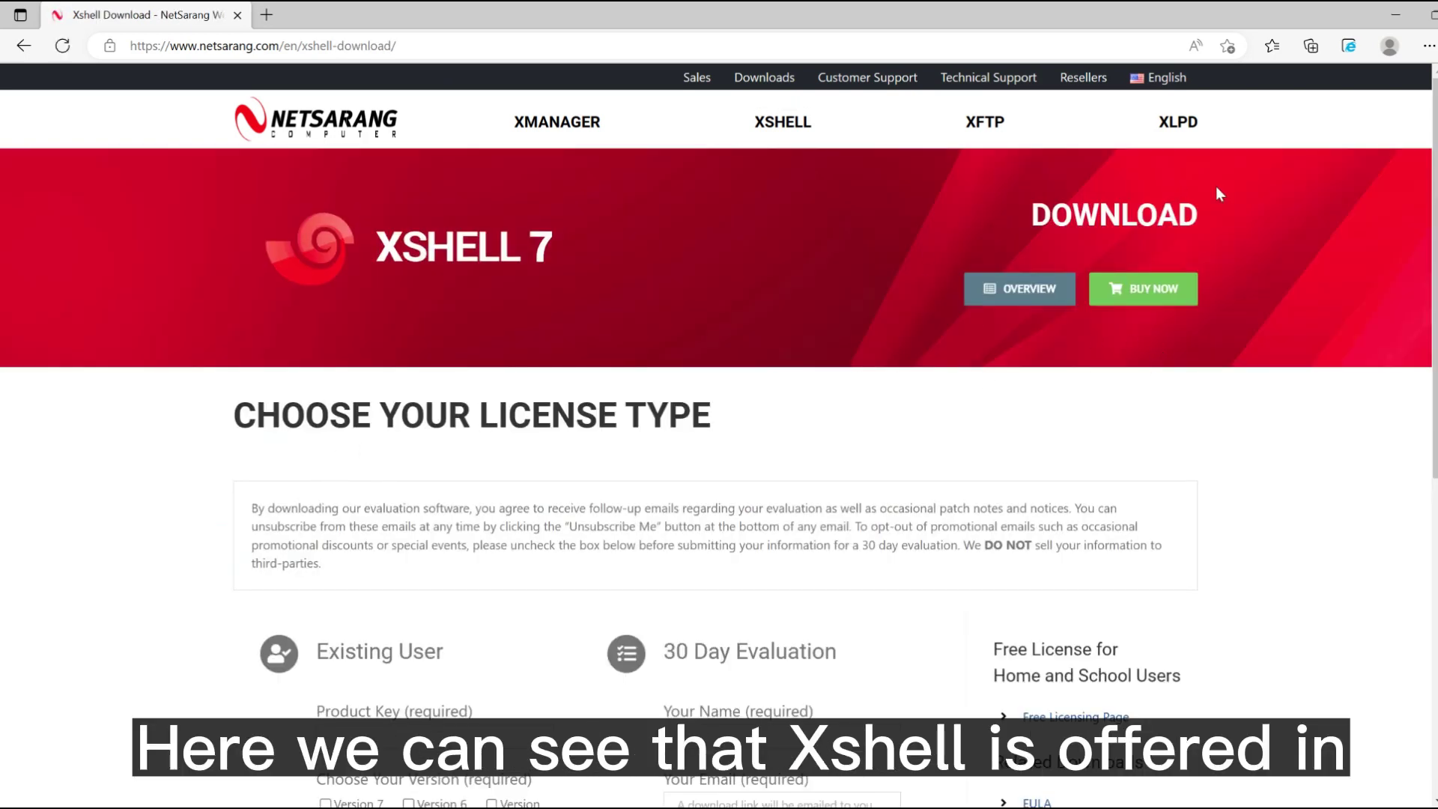
scroll(1079, 483, down, 3)
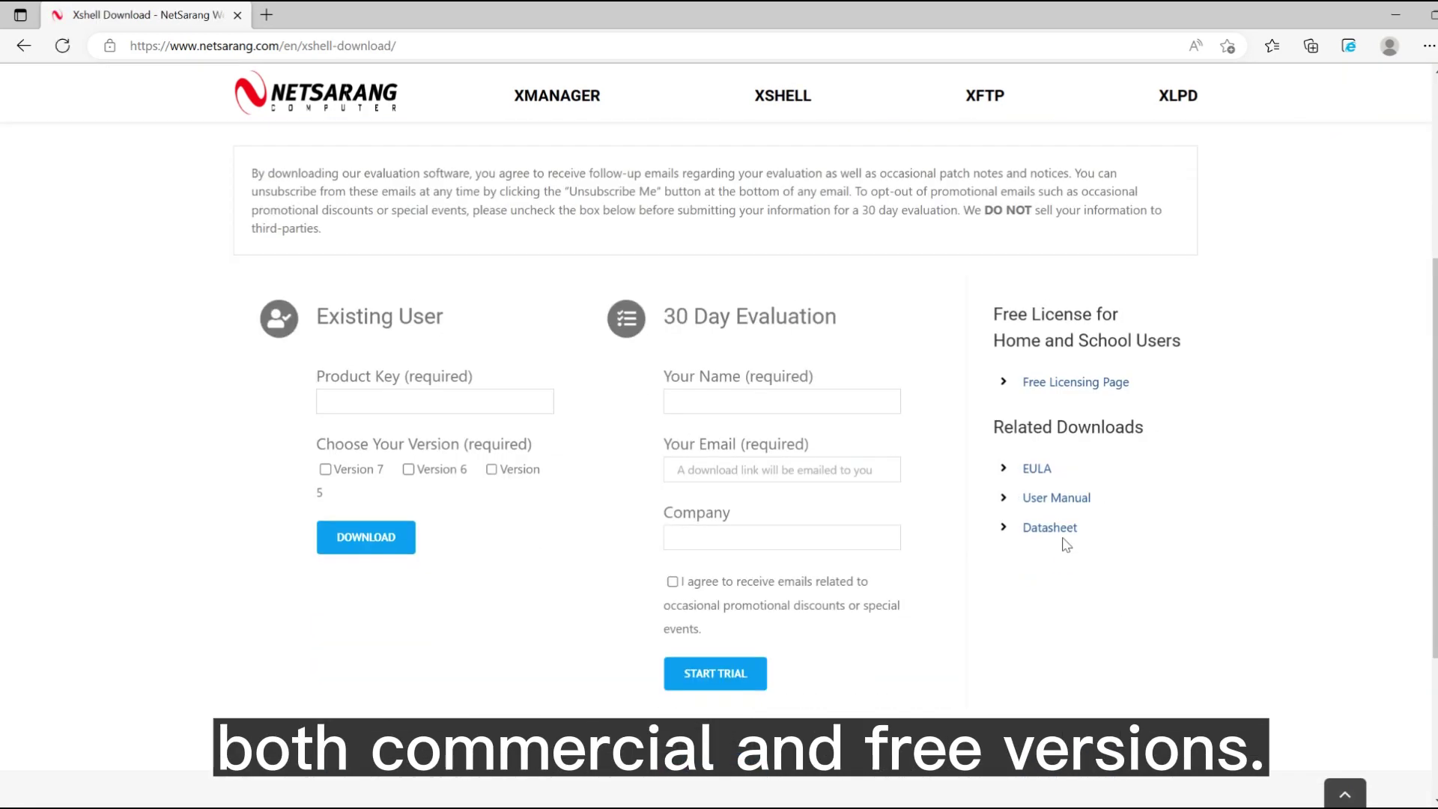
scroll(1004, 361, up, 3)
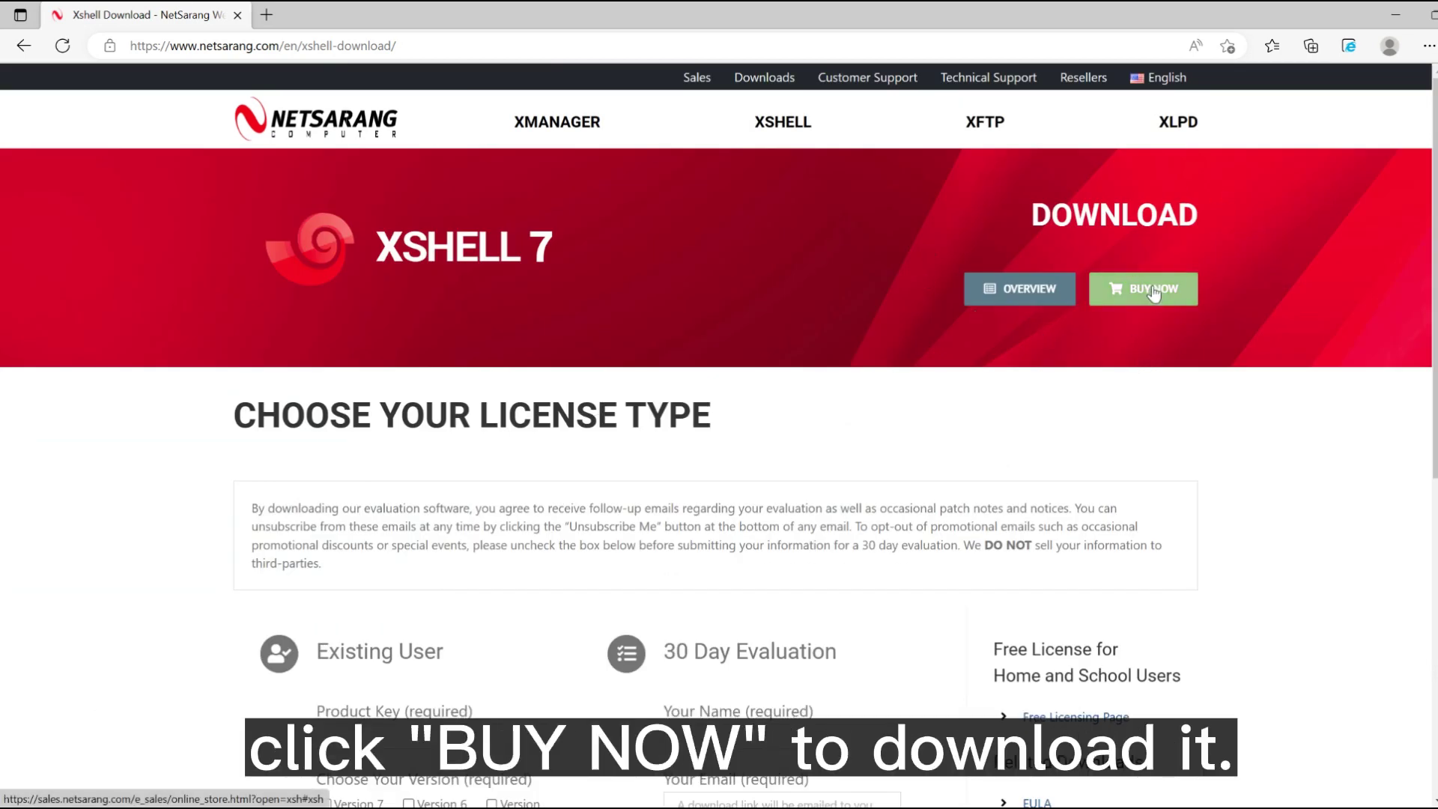
scroll(1079, 483, down, 3)
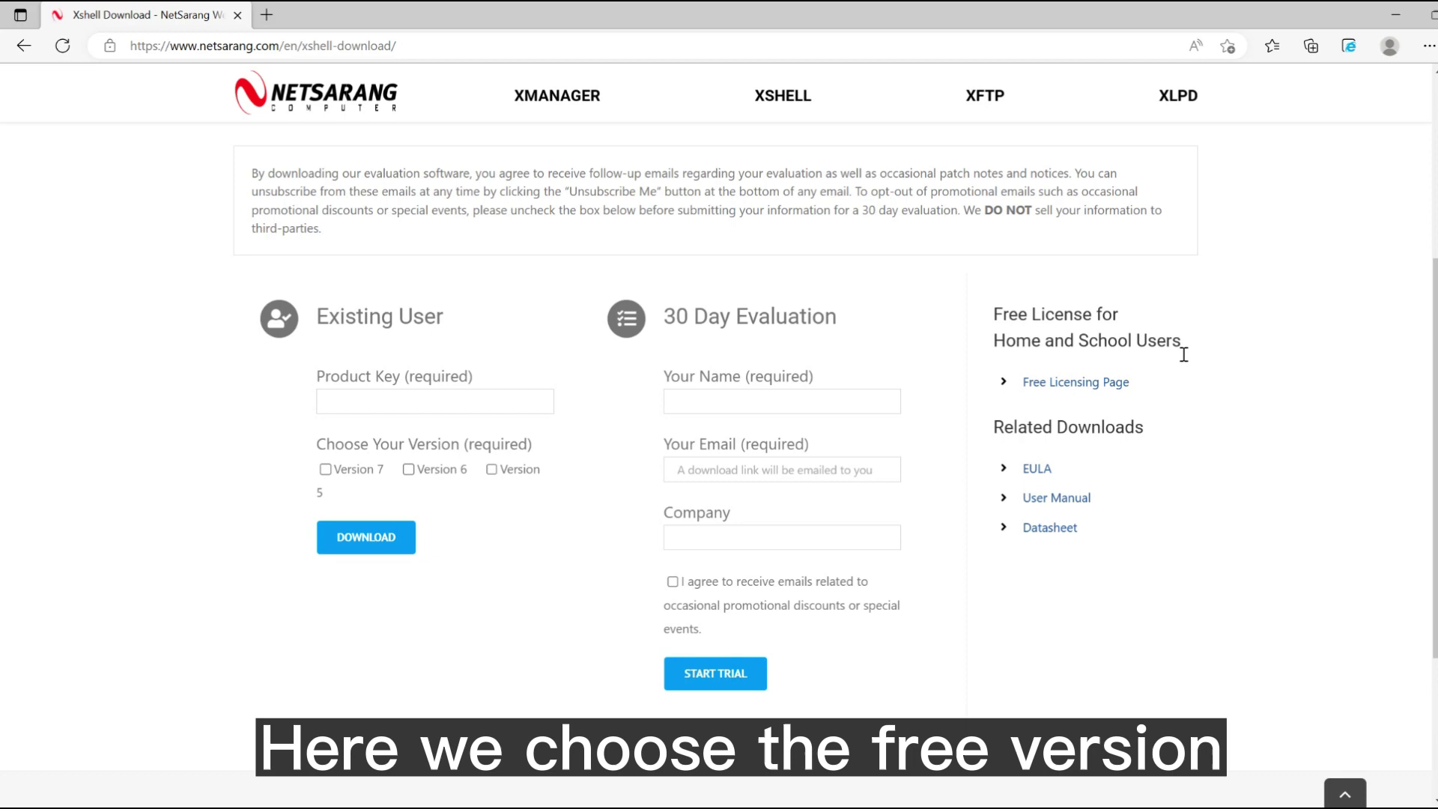
Request the free Home/School Xshell-only download and follow the emailed link.
click(1075, 384)
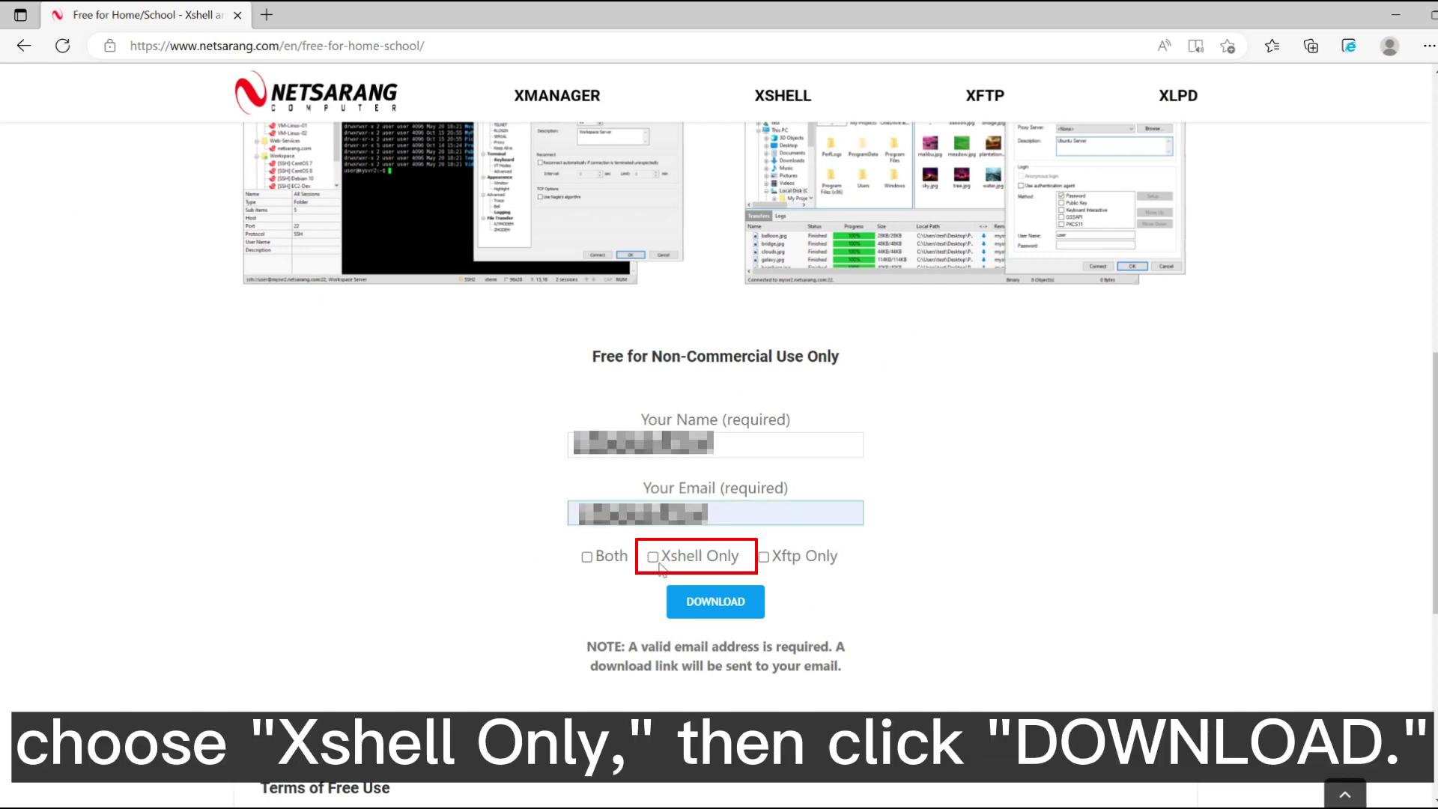
click(652, 557)
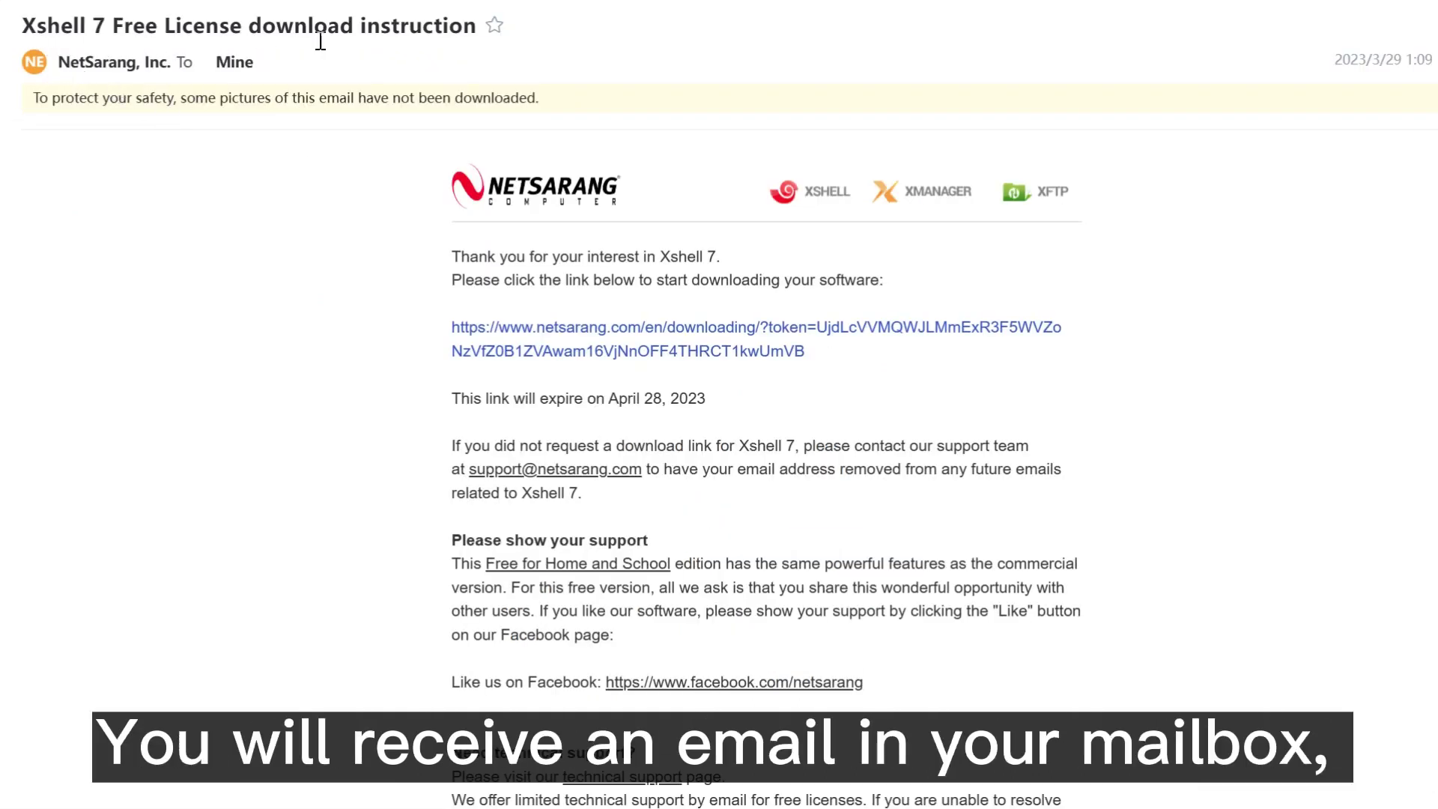
click(699, 340)
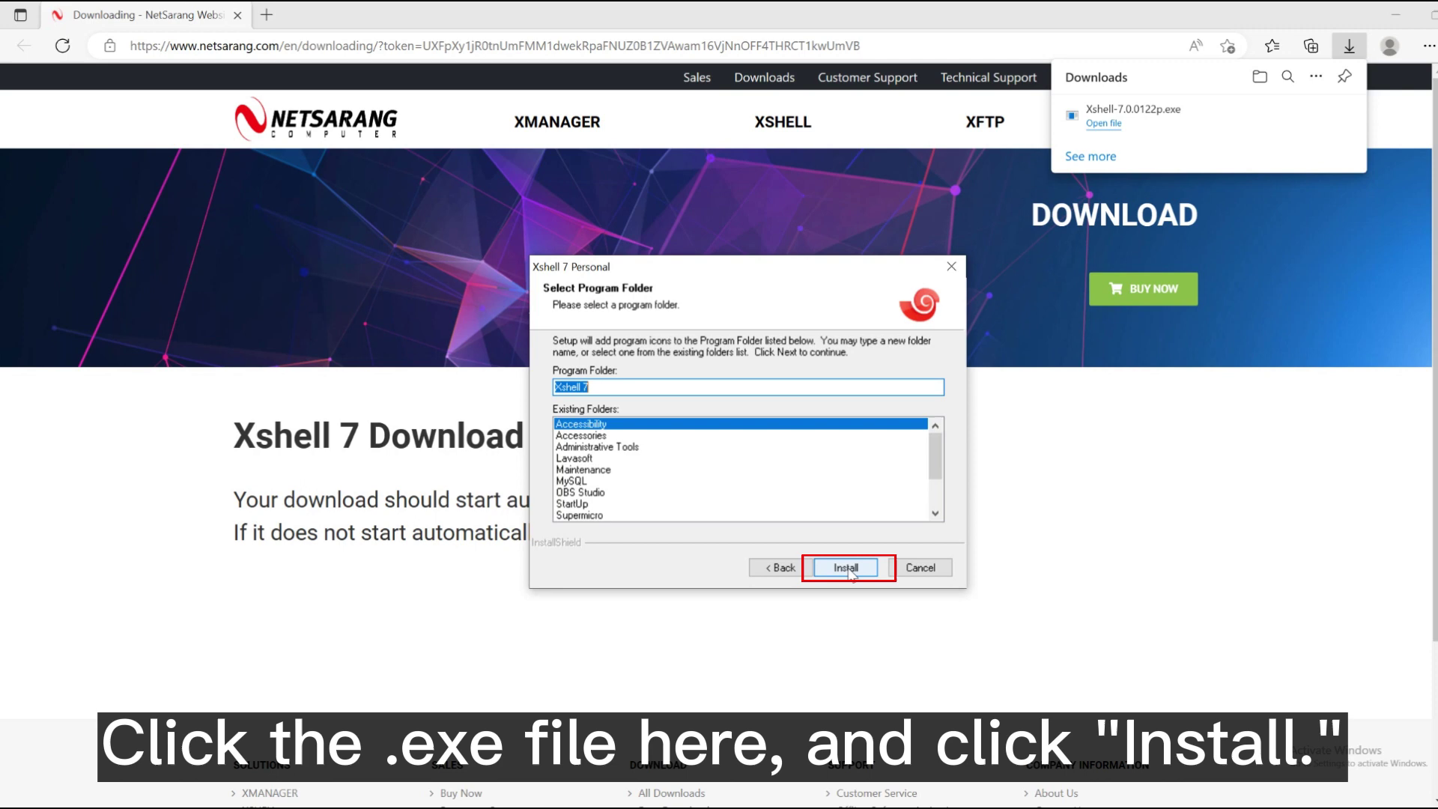
Install Xshell 7, launch it, and begin a new session from the File menu.
click(848, 567)
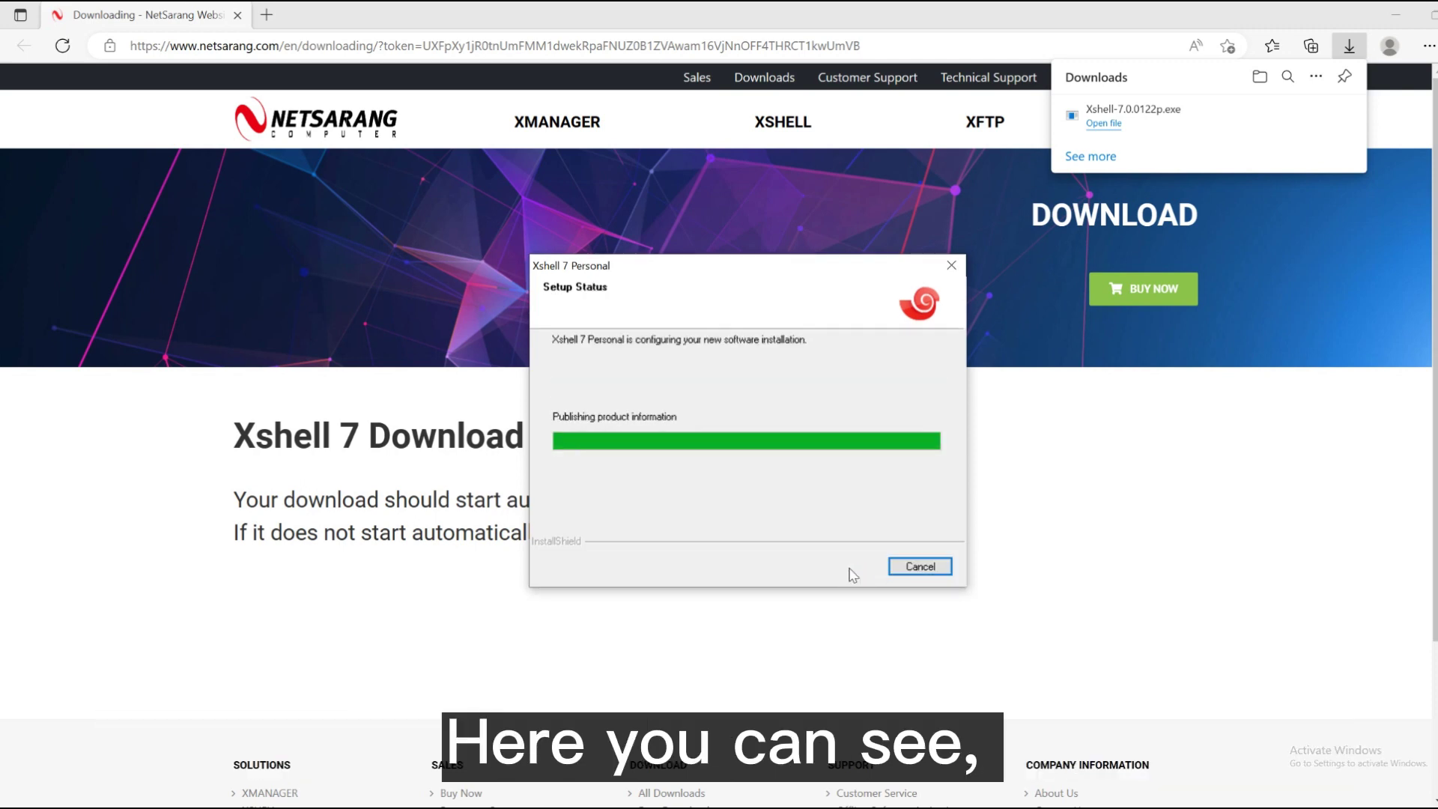
click(851, 573)
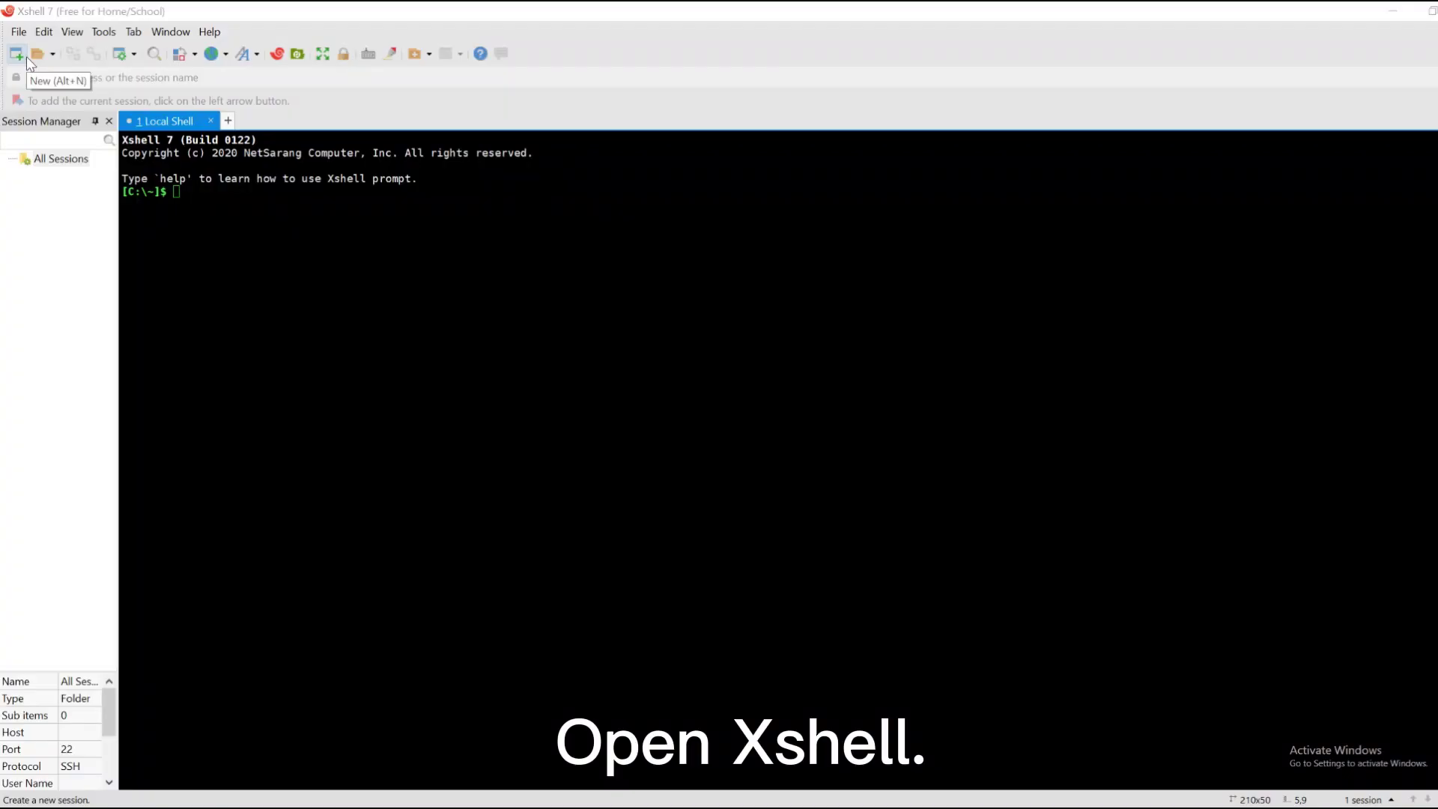
click(20, 32)
Create the Debian 10 session and fill in its user name and password login.
click(42, 52)
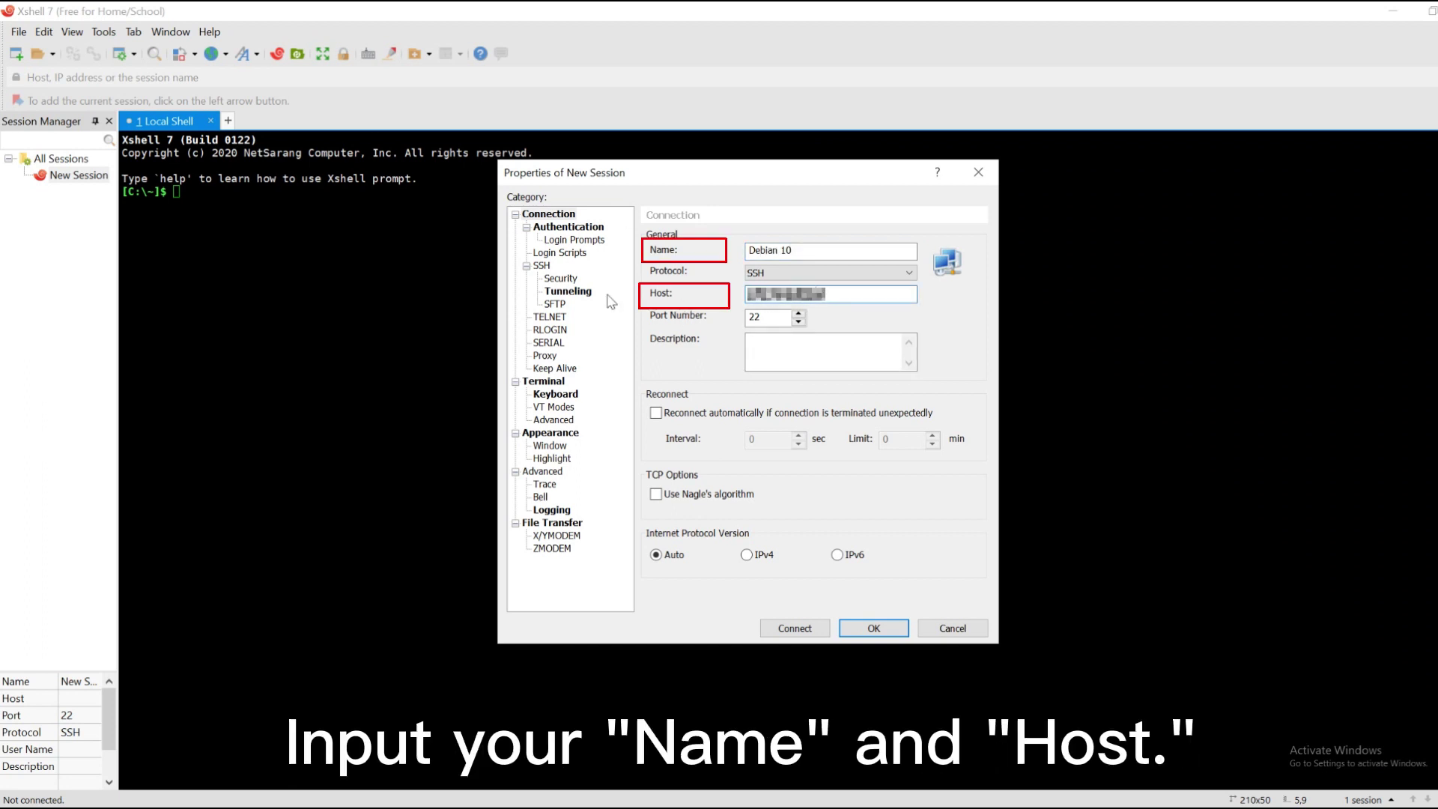
click(570, 227)
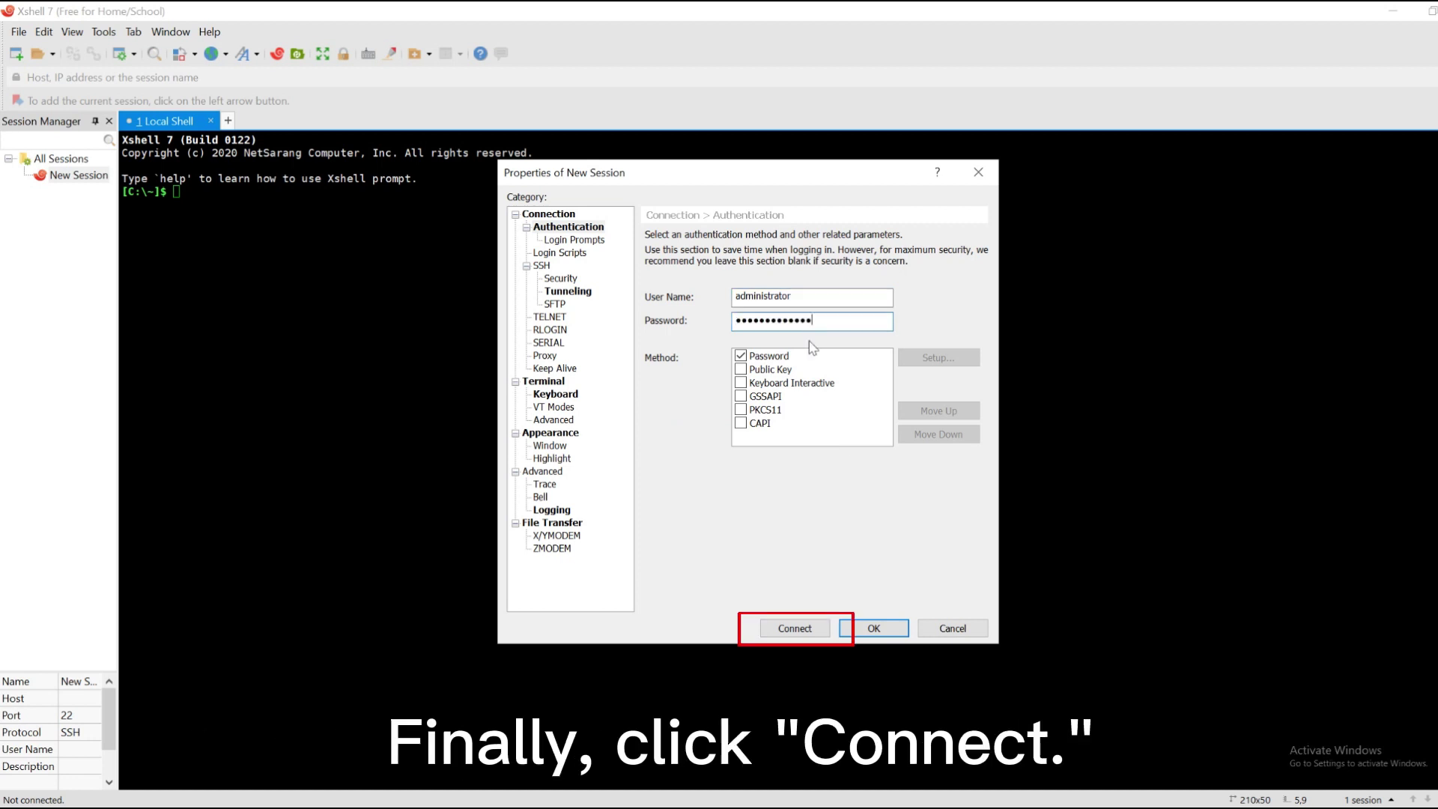
Connect to Debian 10, accepting and saving the server's host key.
click(794, 629)
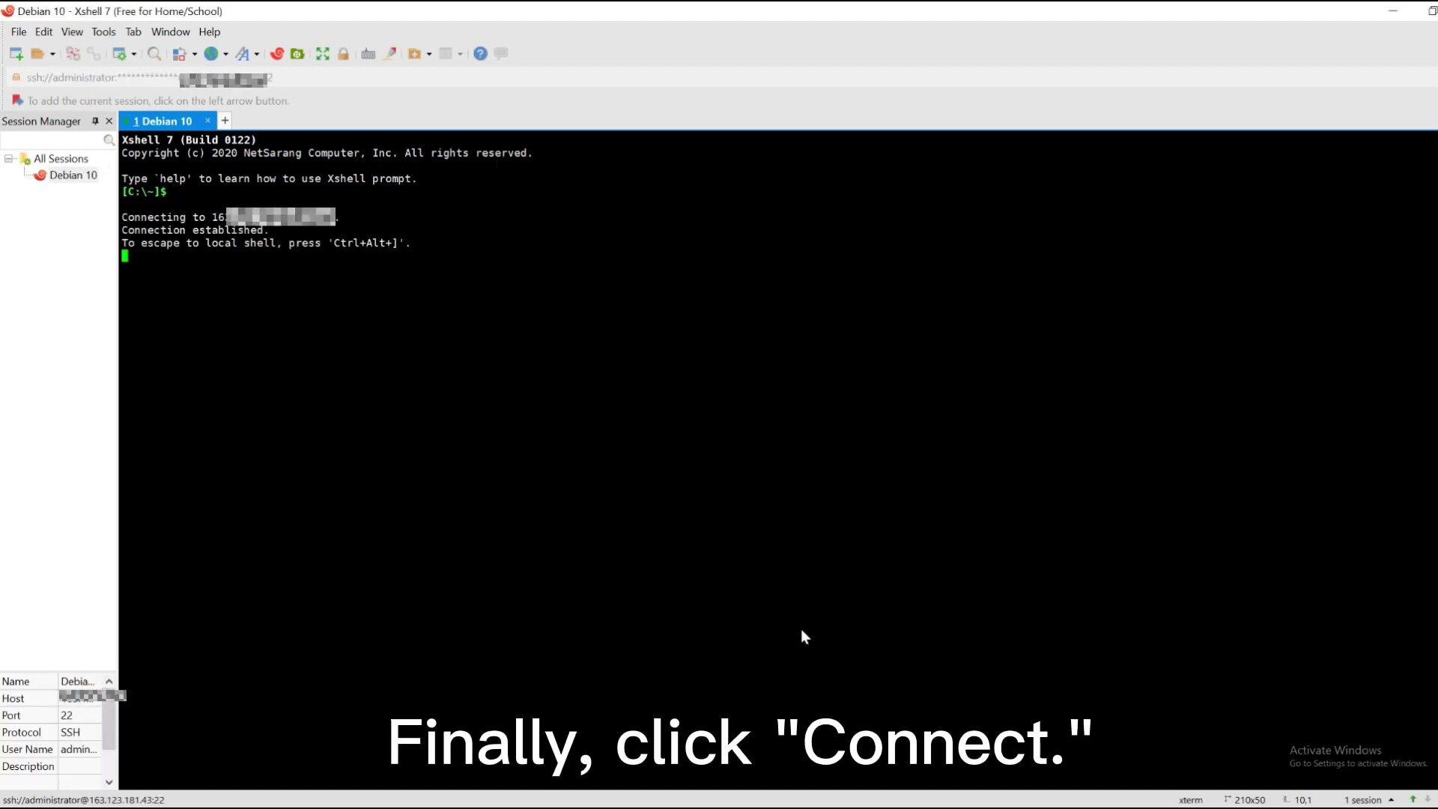
click(660, 576)
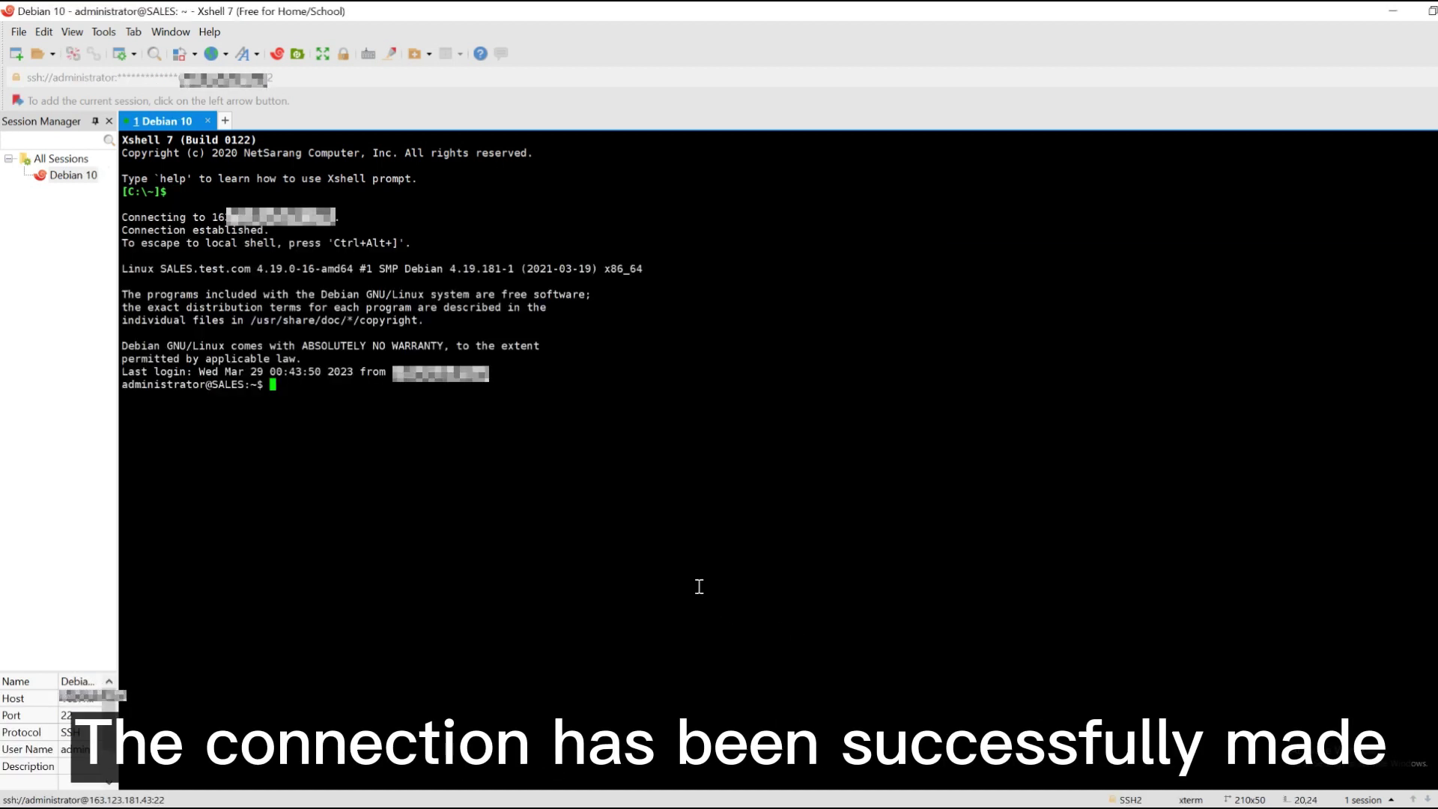